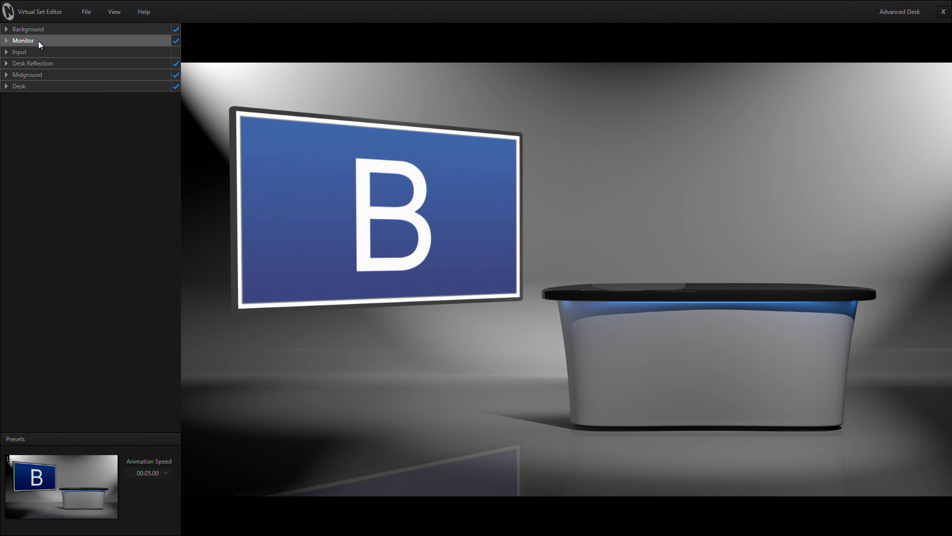
Show the Input layer in the virtual set to preview the talent, and hide it again
left_click(6, 53)
left_click(70, 53)
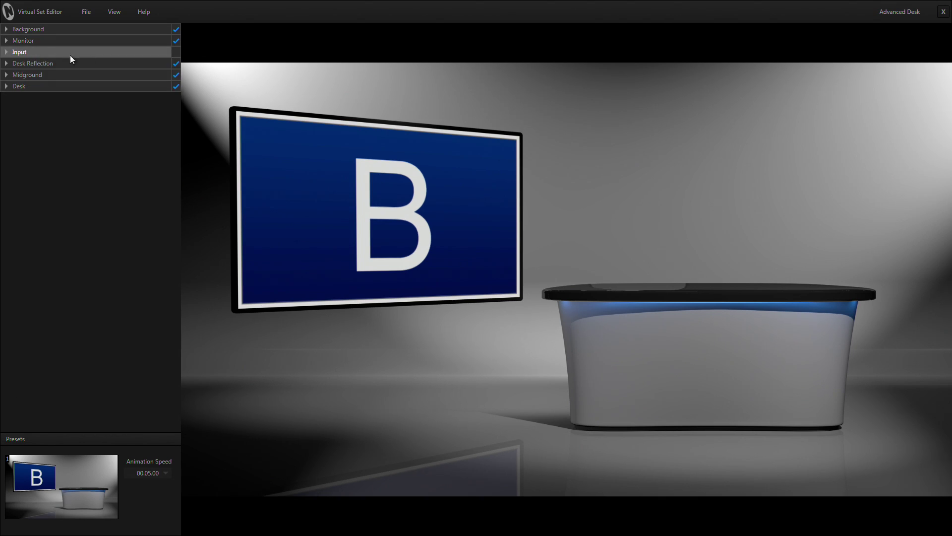
left_click(175, 54)
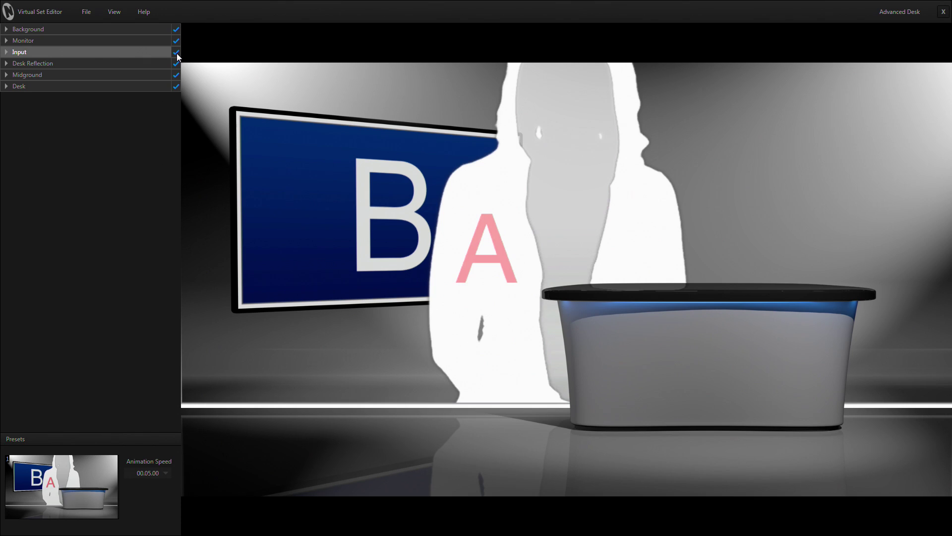
left_click(176, 52)
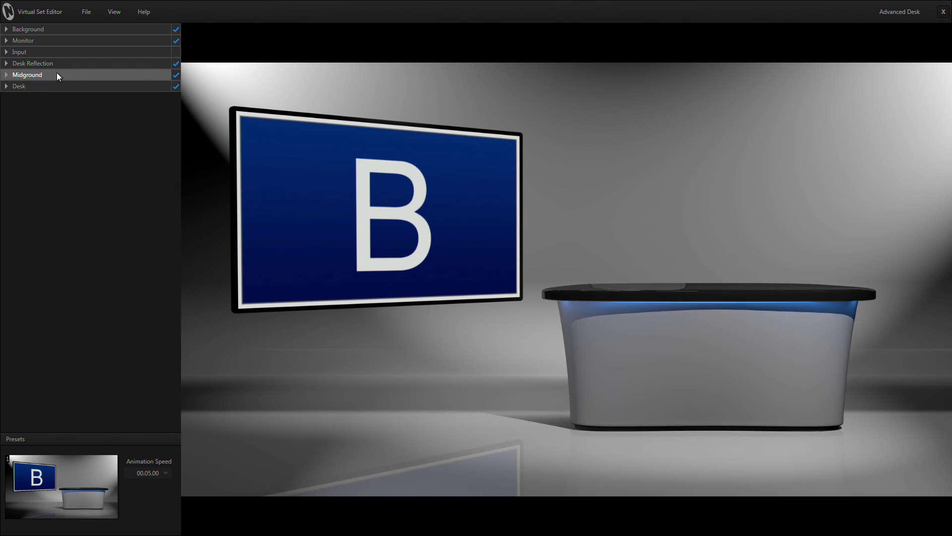
Set the Monitor Screen's source to the recently used image Hugh-Jackman.jpg
left_click(7, 41)
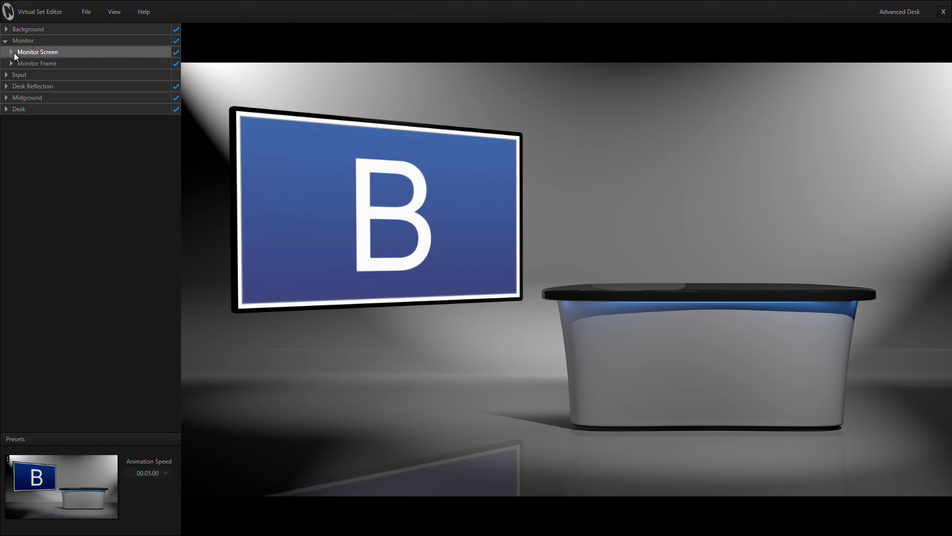
left_click(11, 52)
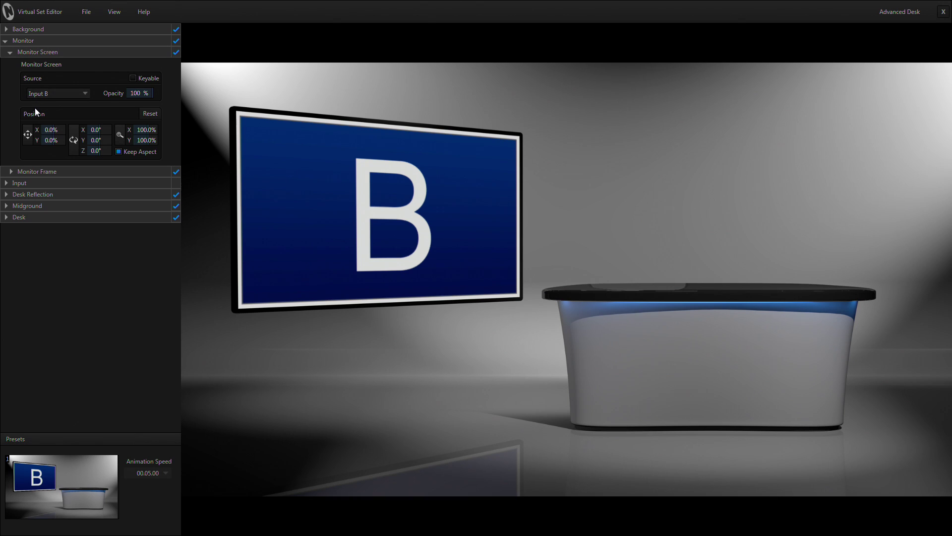
left_click(49, 93)
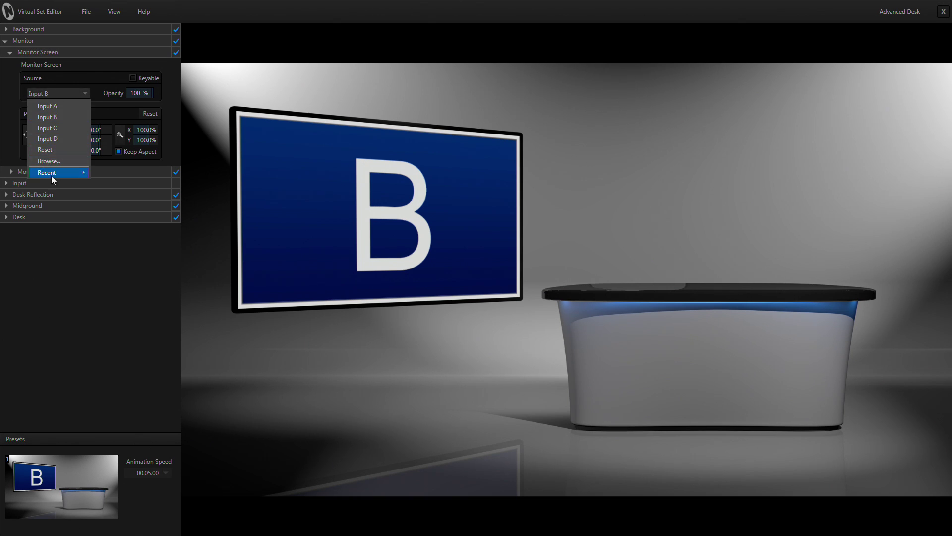
mouse_move(51, 176)
left_click(99, 173)
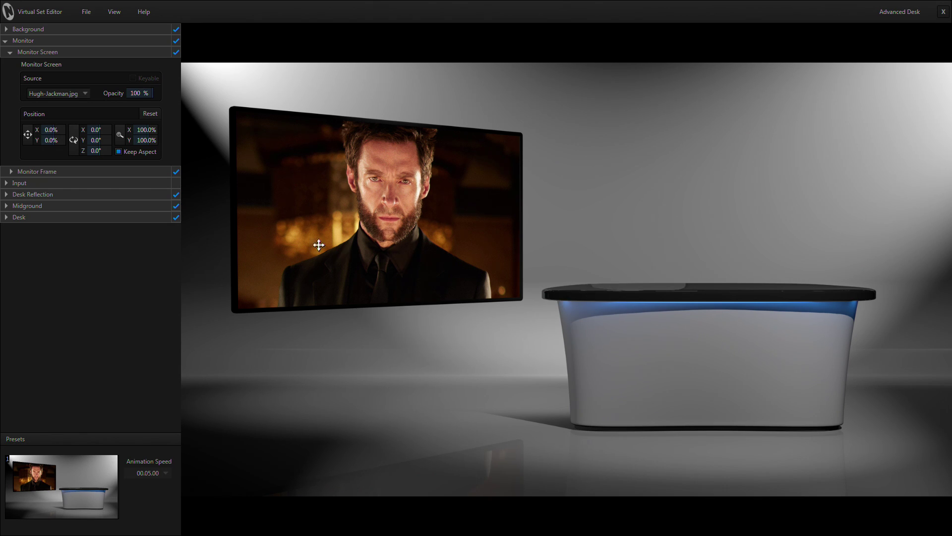
Set the source of the desk's Input Desk Reflection to the recent image Hugh-Jackman.jpg
left_click(20, 216)
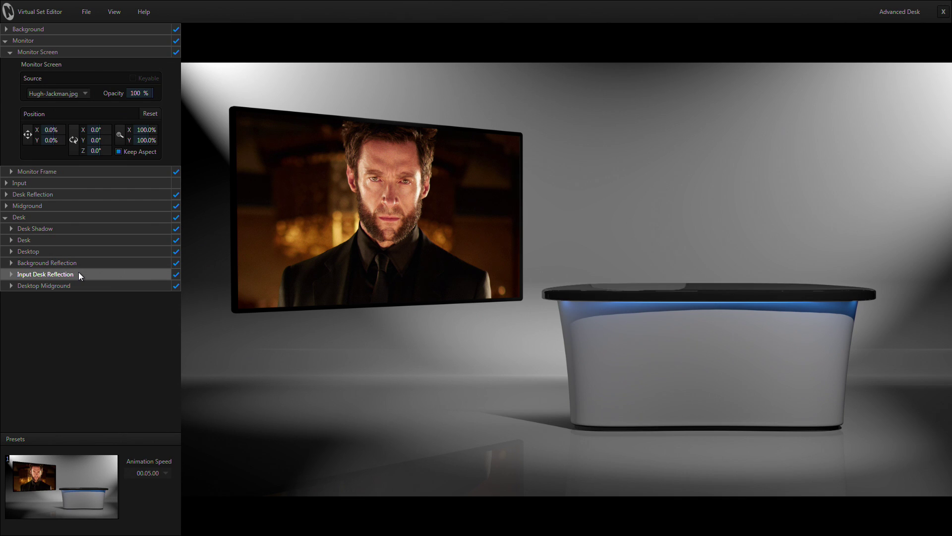
left_click(9, 275)
left_click(67, 316)
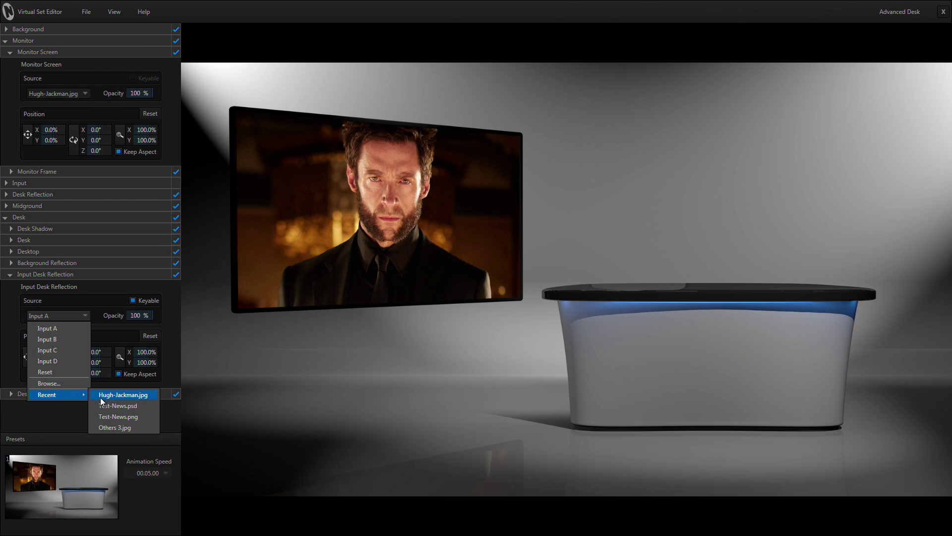
left_click(101, 397)
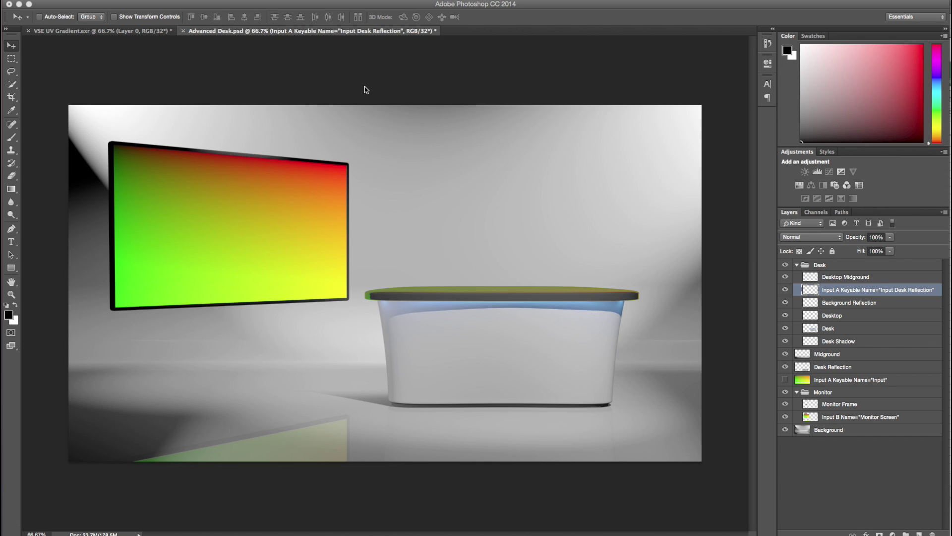
In Photoshop, check the colour mode and bit depth of Advanced Desk.psd
left_click(125, 0)
mouse_move(132, 0)
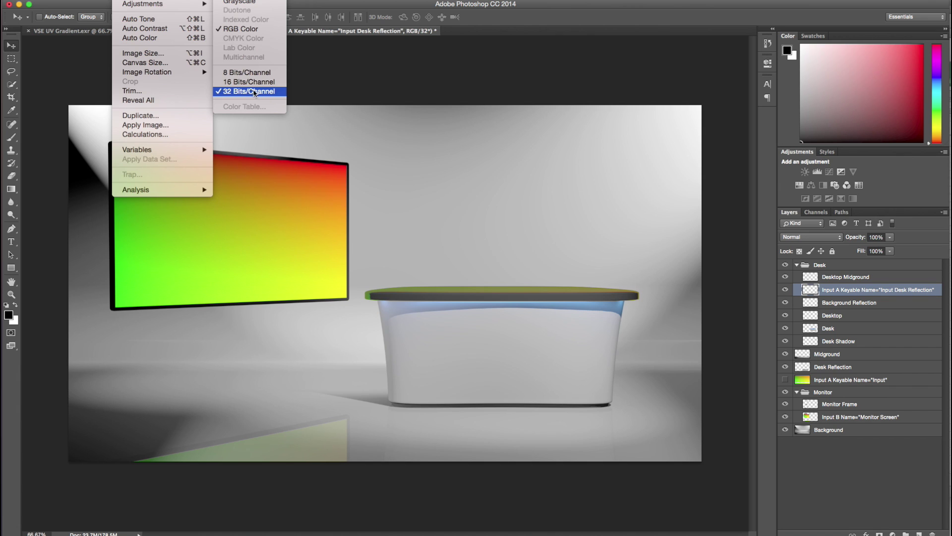
left_click(306, 100)
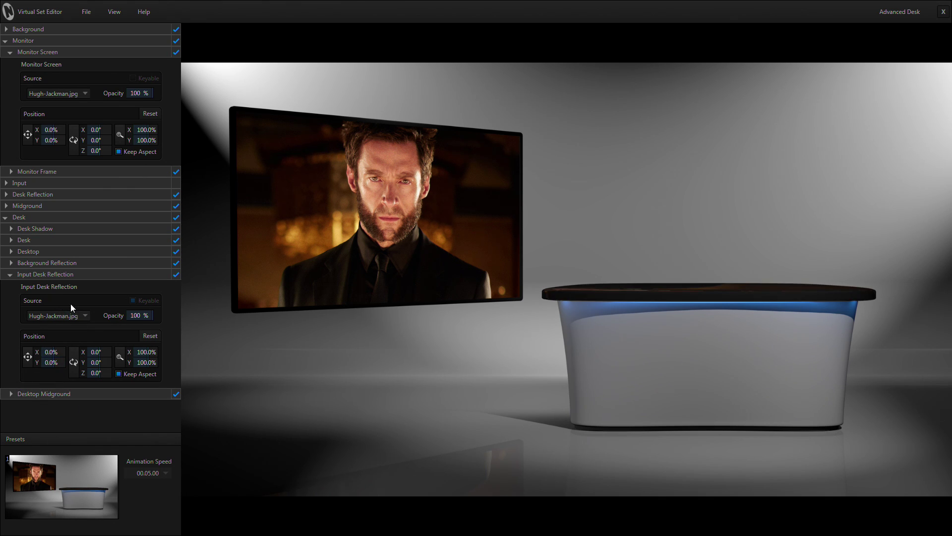
In Virtual Set Editor, set the Input Desk Reflection source to Input A, toggling its Keyable option off and on
left_click(63, 317)
left_click(58, 330)
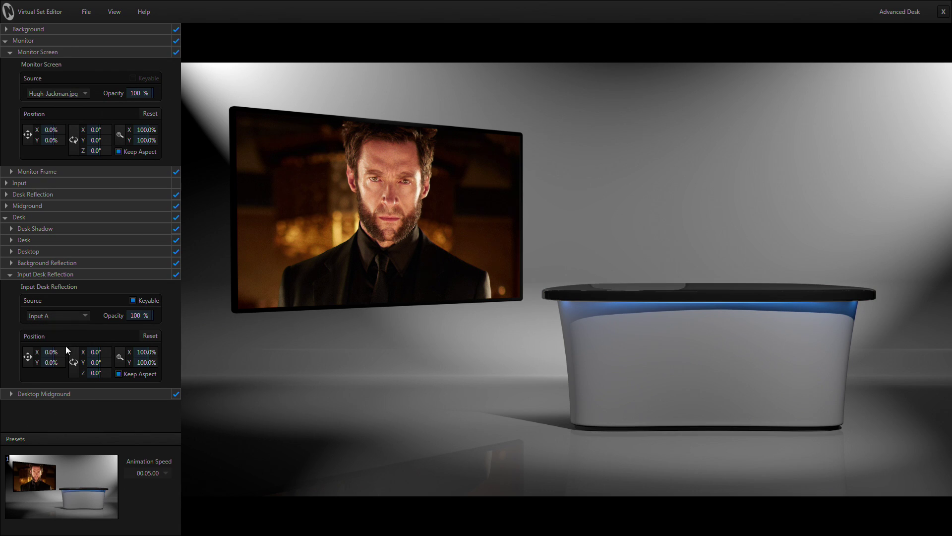
left_click(133, 300)
left_click(133, 301)
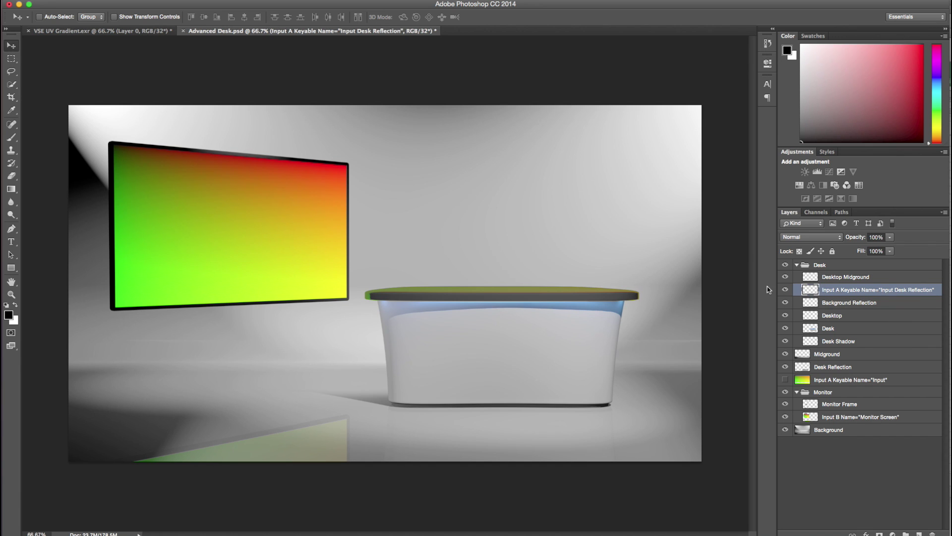
In Photoshop, toggle the Input Desk Reflection layer's visibility repeatedly to examine its gradient on the desktop
left_click(785, 290)
left_click(785, 290)
left_click(785, 290)
left_click(785, 290)
left_click(785, 290)
left_click(785, 290)
left_click(785, 290)
left_click(785, 291)
Toggle the visibility of the layer Input A Keyable Name="Input" to examine its full-frame gradient, leaving it hidden
left_click(785, 381)
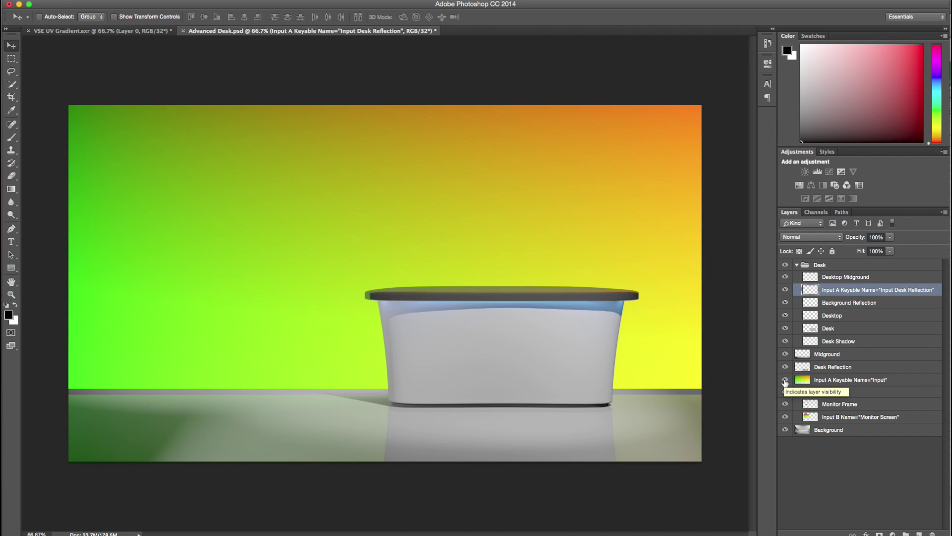
left_click(785, 380)
left_click(785, 381)
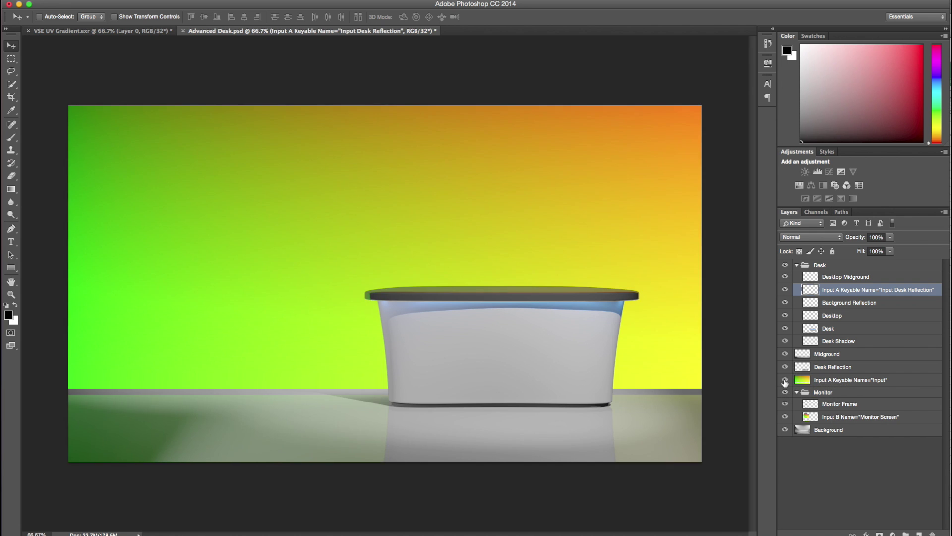
left_click(785, 381)
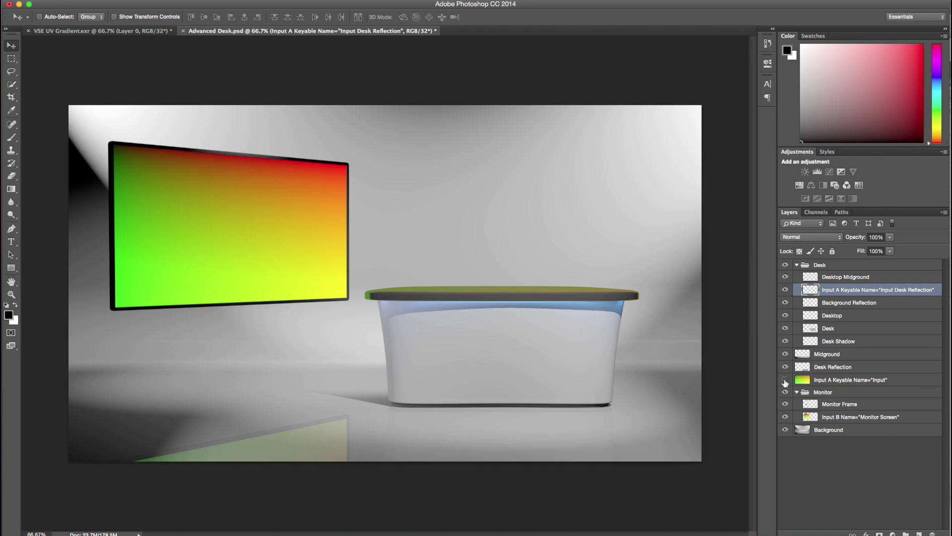
Select the Input B Name="Monitor Screen" layer and toggle its visibility to examine the gradient inside the monitor frame
left_click(833, 382)
left_click(814, 419)
left_click(786, 418)
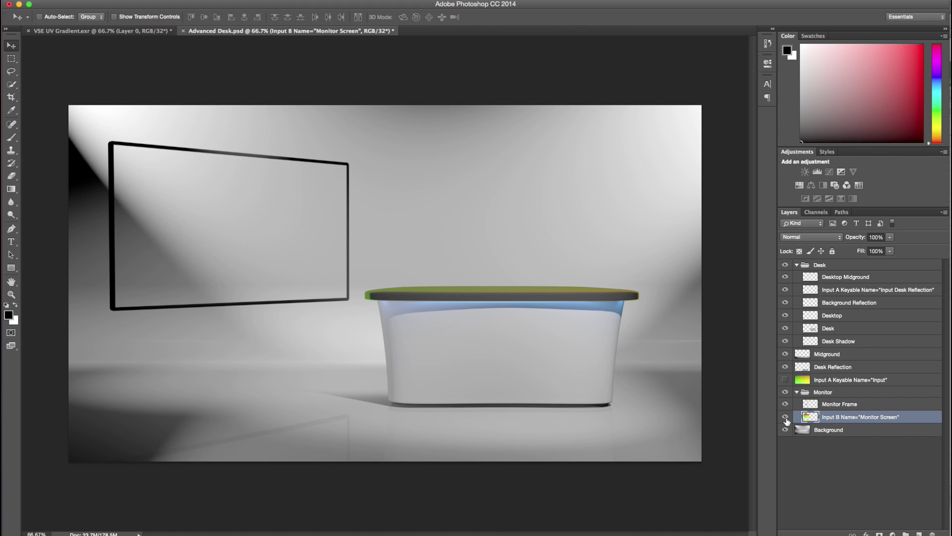
left_click(786, 418)
left_click(785, 418)
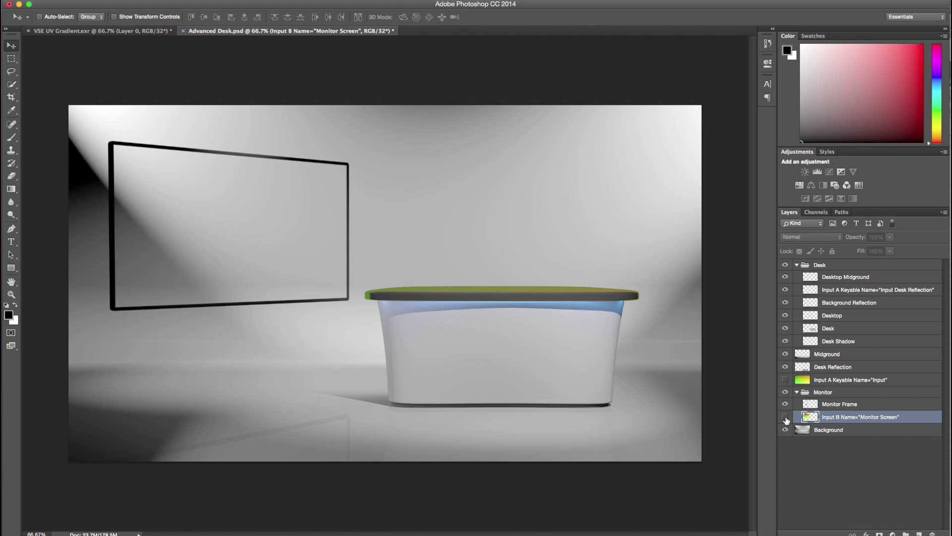
left_click(786, 418)
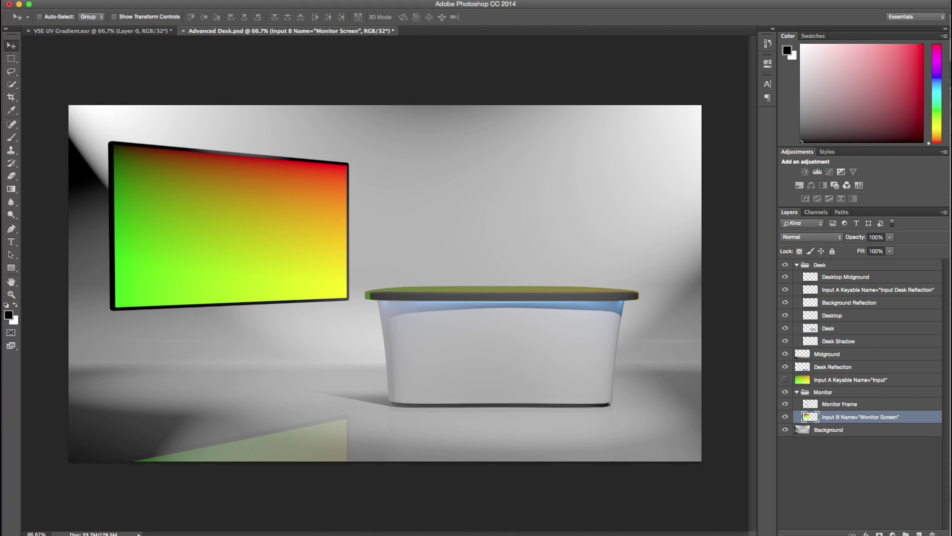
left_click(786, 418)
left_click(786, 418)
left_click(785, 419)
left_click(786, 419)
Create a transparent 32-bit RGB document 1980 pixels wide and 1080 pixels high
left_click(80, 0)
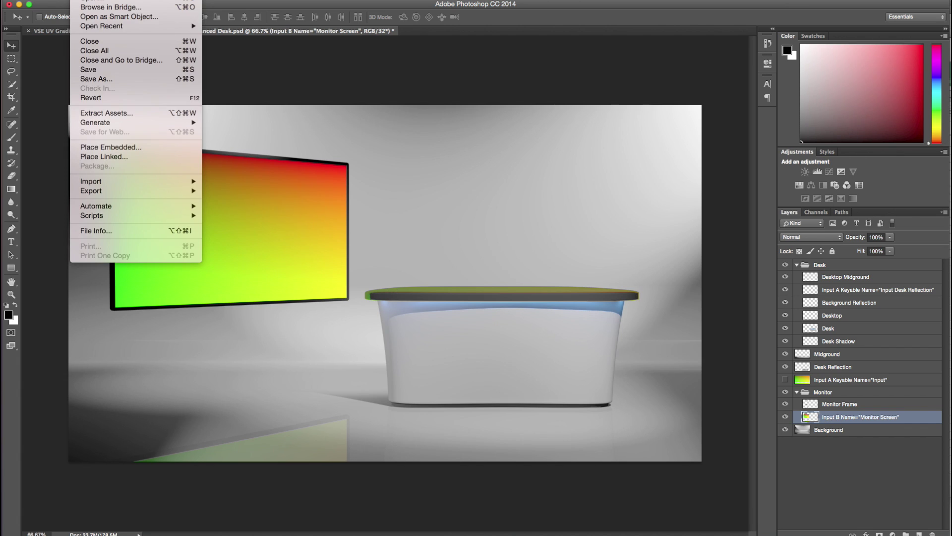
left_click(92, 0)
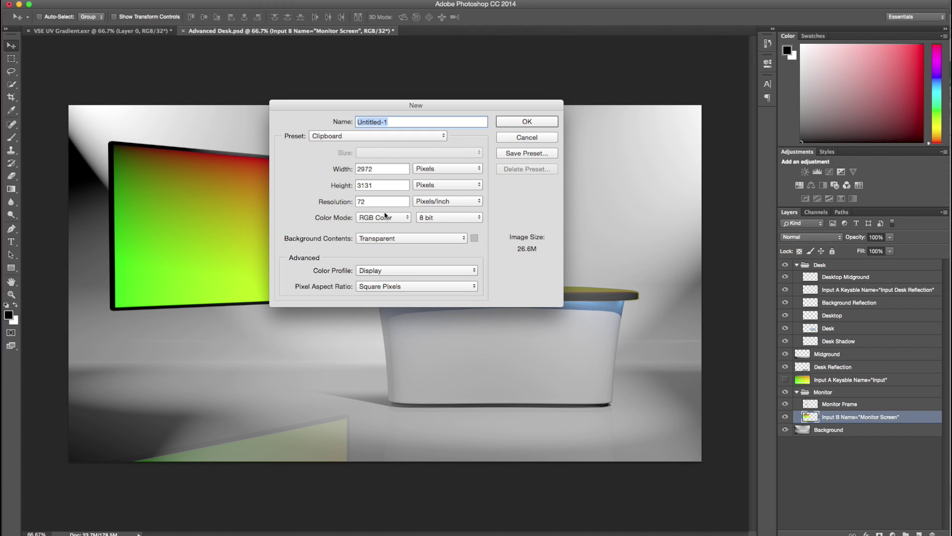
left_click(426, 218)
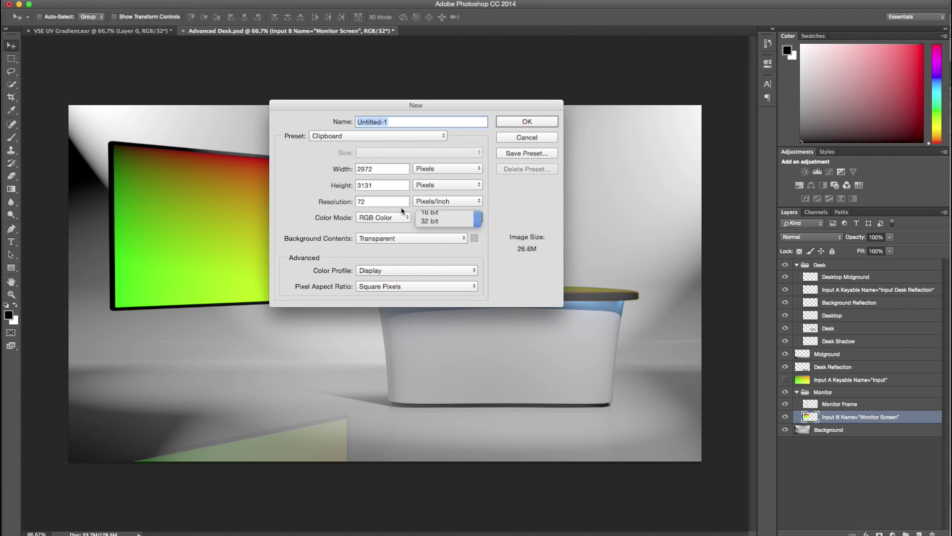
left_click(436, 227)
double_click(374, 169)
type("1980")
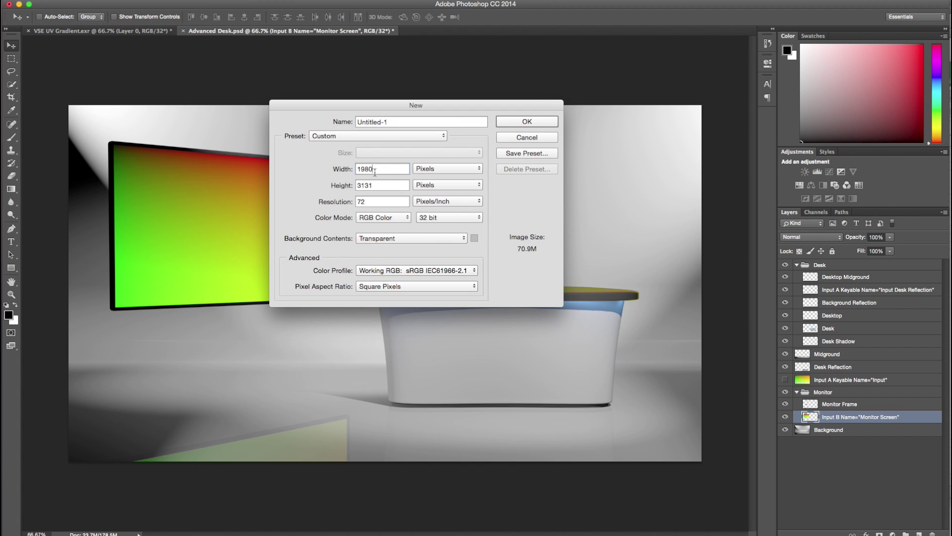
double_click(375, 184)
type("1080")
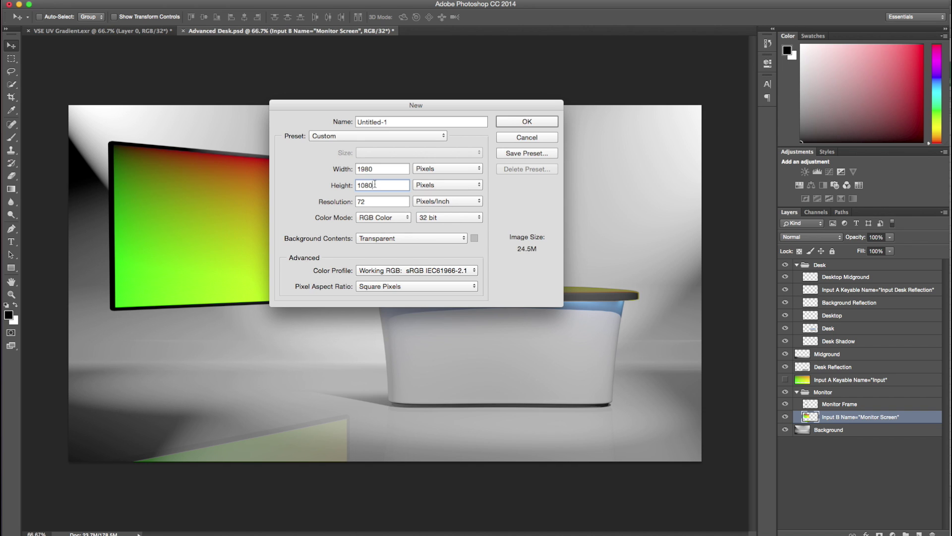
key("Return")
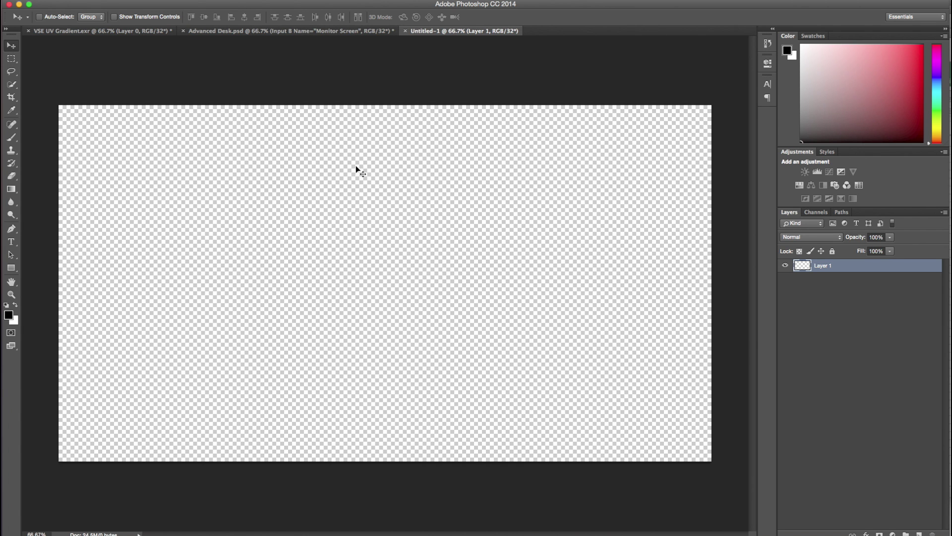
Copy the entire VSE UV Gradient.exr image and paste it into the new blank document
left_click(83, 31)
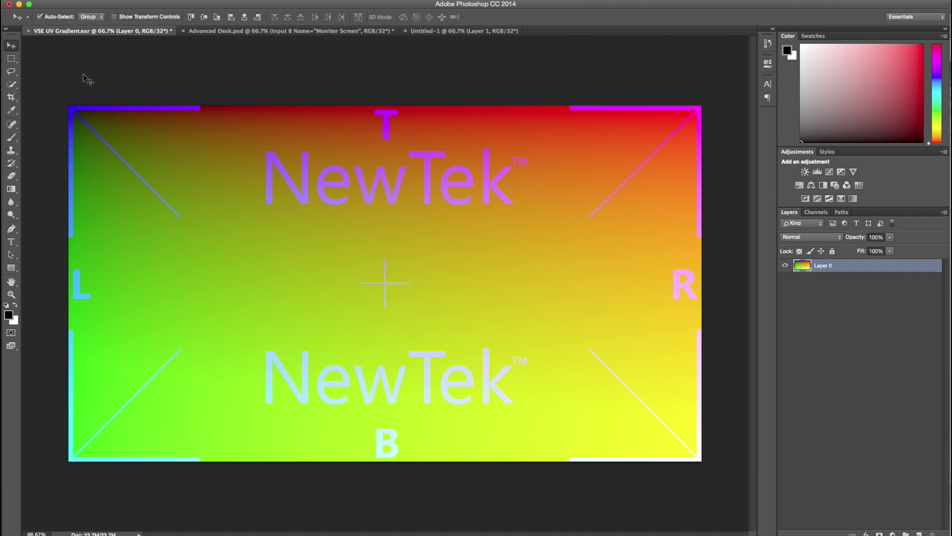
key("super+a")
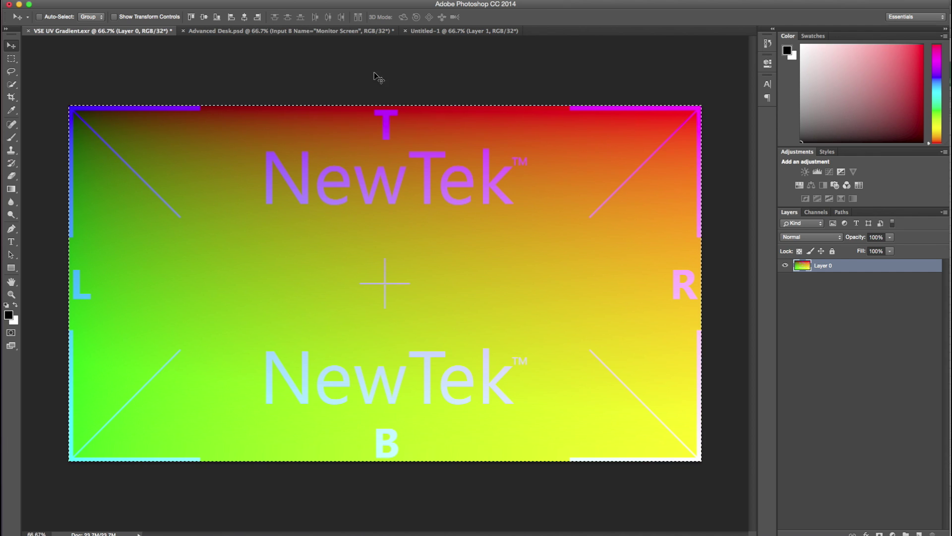
left_click(419, 31)
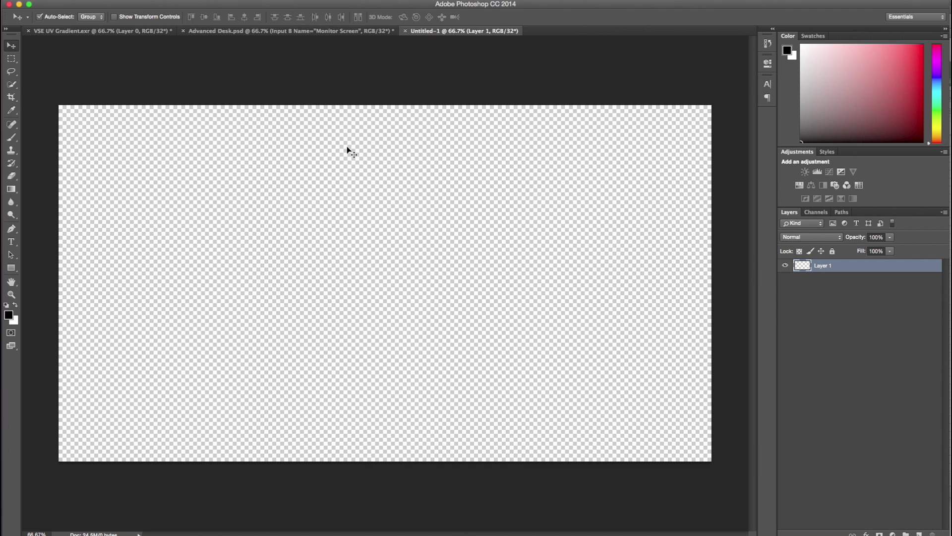
key("super+v")
Scale the pasted gradient down to about 33% and move it to the upper middle of the canvas
key("super+t")
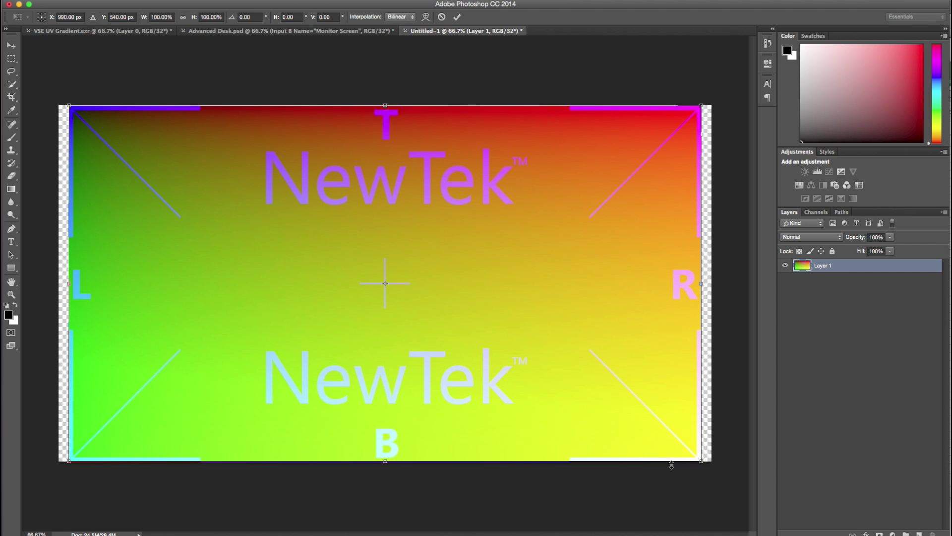
left_click_drag(702, 461, 286, 209)
left_click_drag(221, 178, 427, 226)
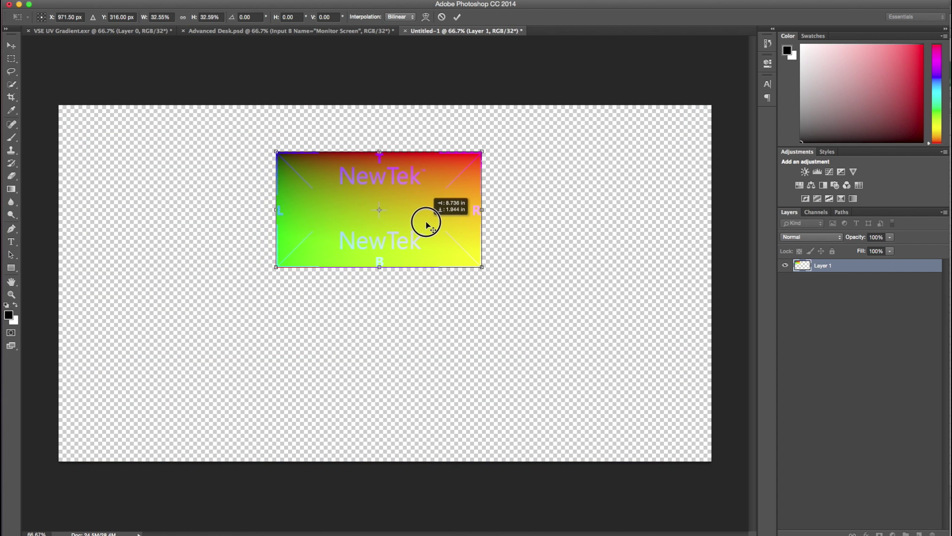
Warp the gradient so its upper edge curves downward and its lower edge curves upward, and apply the transform
right_click(347, 222)
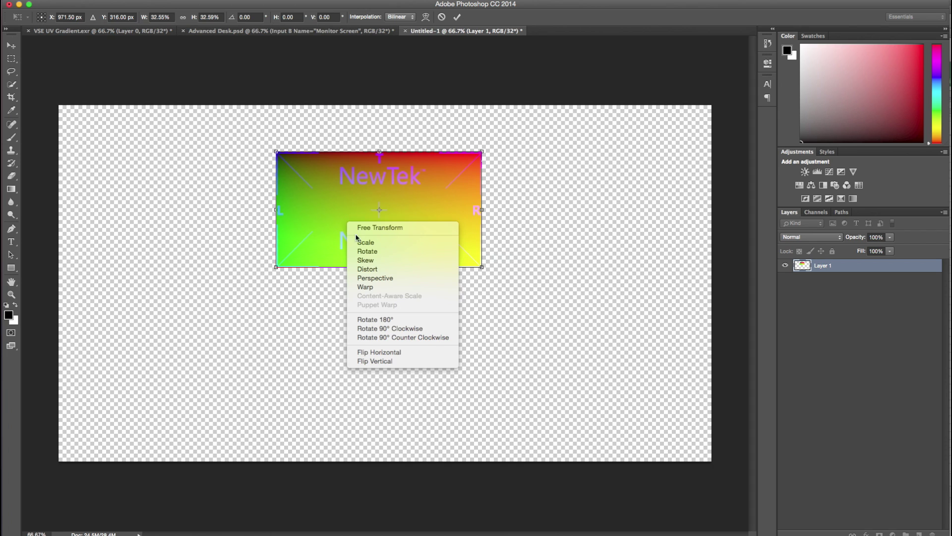
left_click(365, 287)
left_click_drag(344, 153, 345, 172)
left_click_drag(415, 154, 420, 176)
left_click_drag(346, 266, 348, 211)
left_click_drag(413, 266, 427, 230)
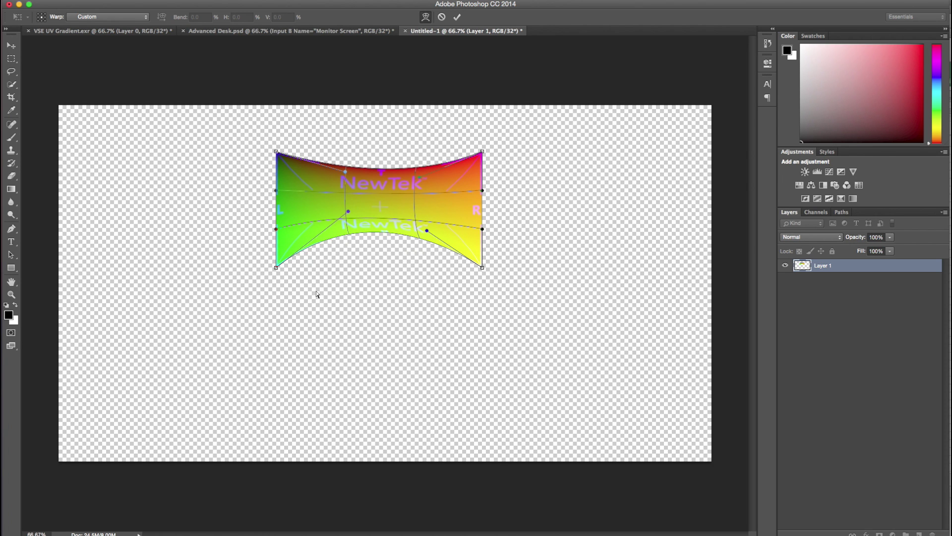
key("Return")
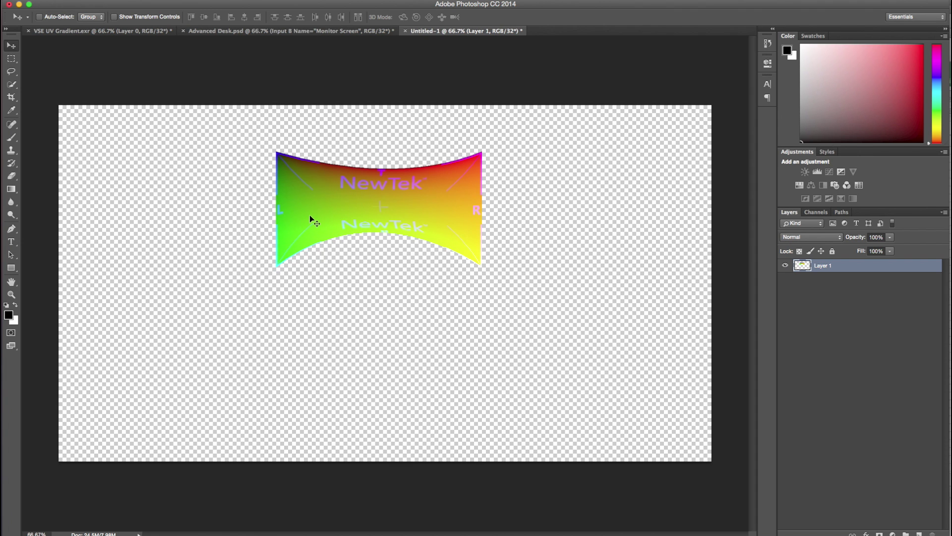
Duplicate the warped gradient layer under the default copy name
right_click(807, 266)
left_click(749, 229)
key("Return")
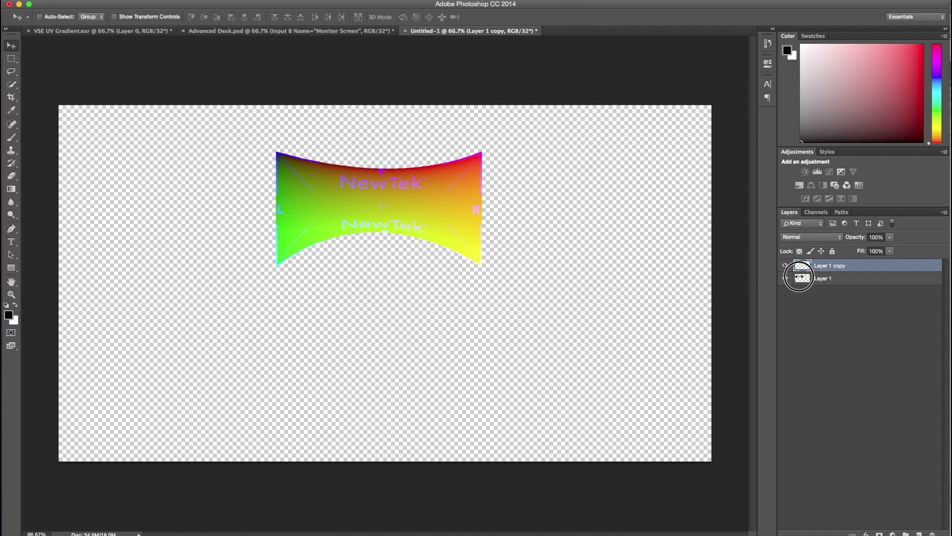
Move Layer 1 straight down below its copy and flip it vertically to form a mirrored reflection, applying the transform
left_click(799, 278)
left_click_drag(331, 192, 346, 325)
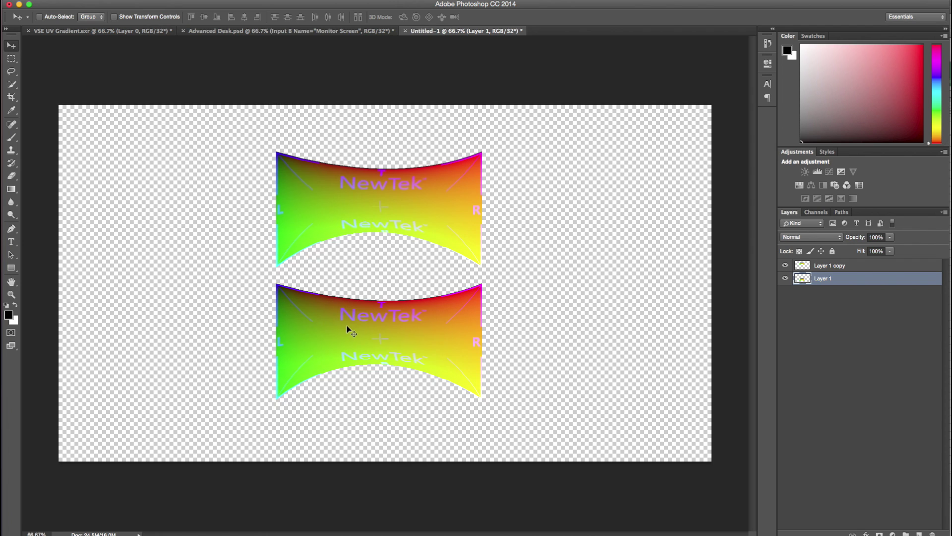
key("ctrl+t")
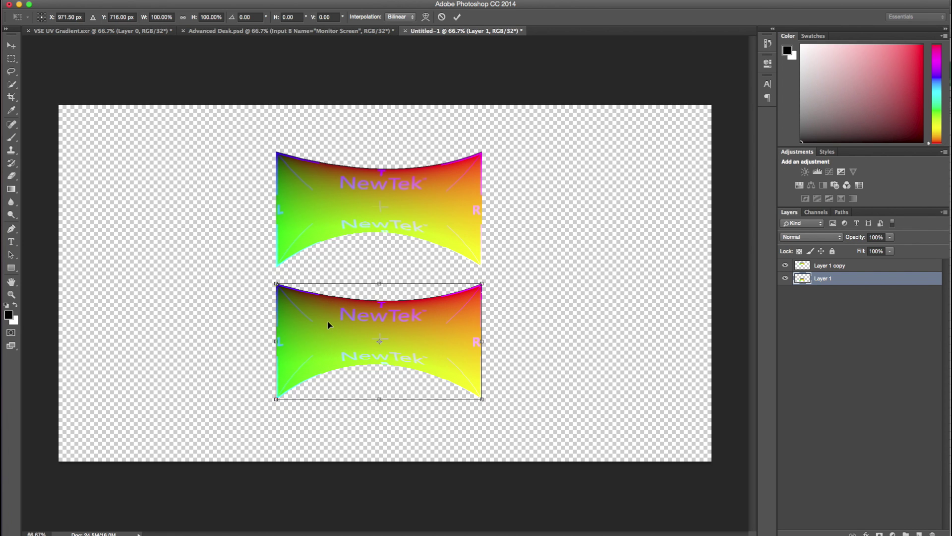
right_click(329, 321)
left_click(358, 451)
right_click(368, 339)
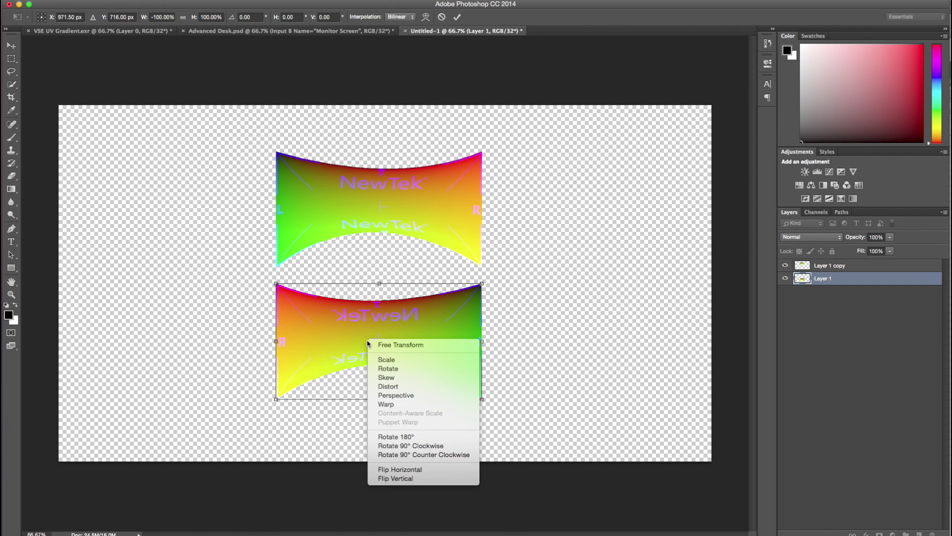
left_click(387, 479)
right_click(360, 341)
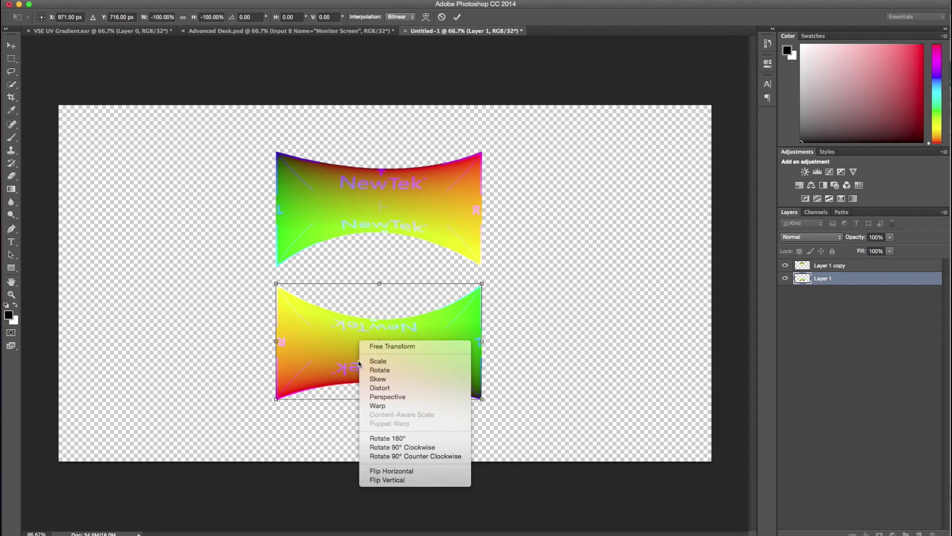
left_click(377, 471)
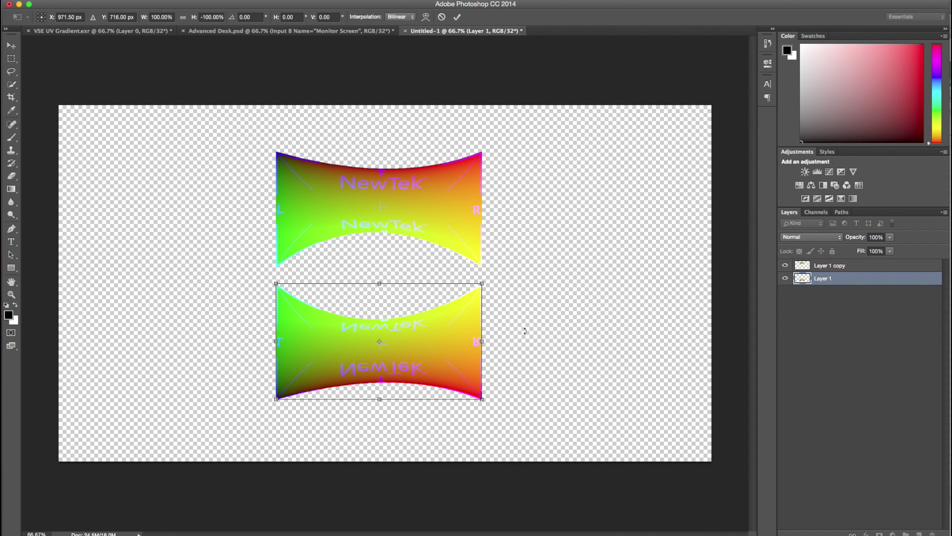
key("Return")
Merge Layer 1 and Layer 1 copy into a single layer
left_click(830, 265, "shift")
right_click(826, 268)
left_click(720, 426)
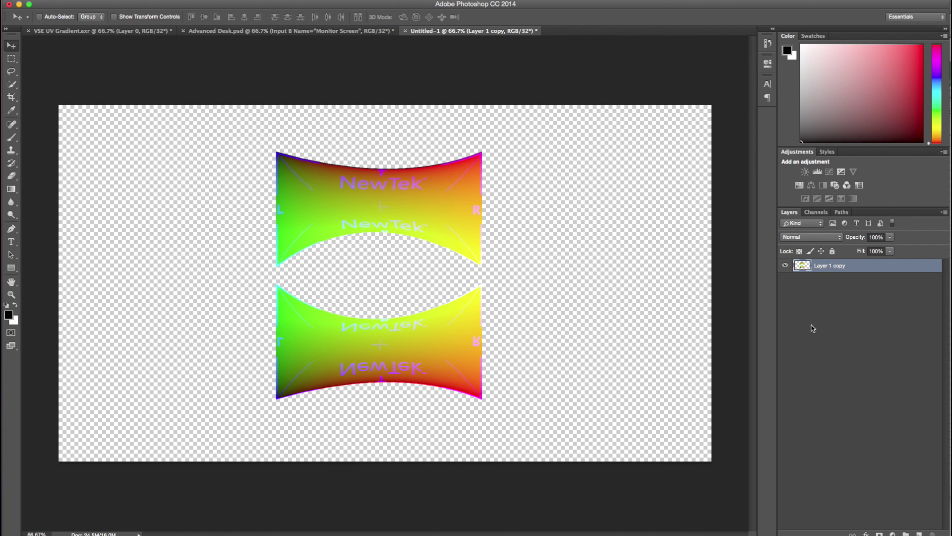
Rename the merged gradient layer as Input A and deselect it
left_click(833, 268)
double_click(834, 268)
key("BackSpace")
type("Input A")
key("Return")
left_click(845, 356)
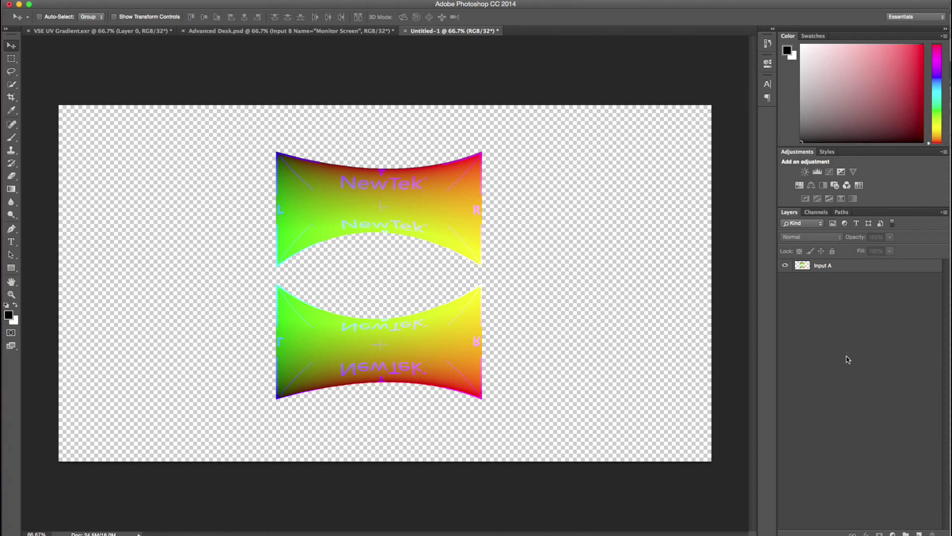
Save the document in Photoshop format as Test Warp in the Documents folder, with Maximize Compatibility on
left_click(82, 1)
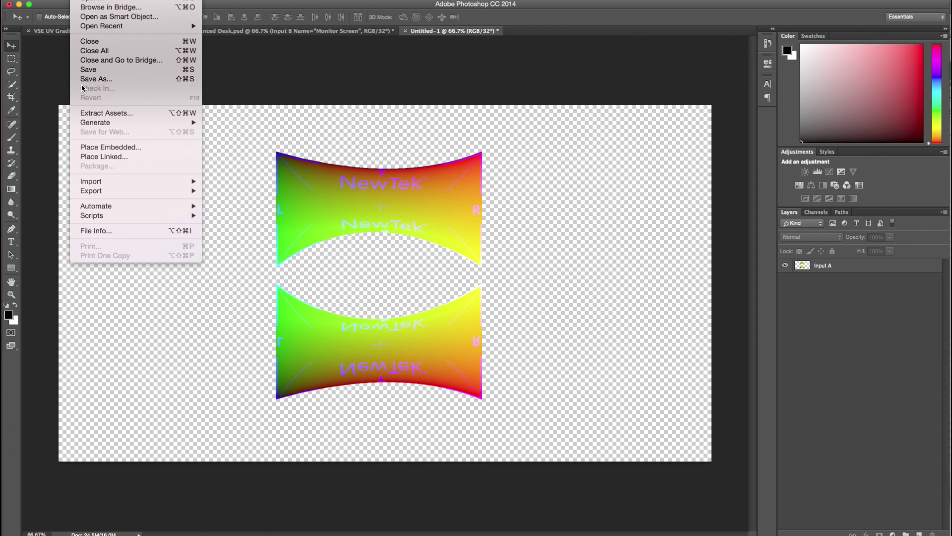
left_click(83, 80)
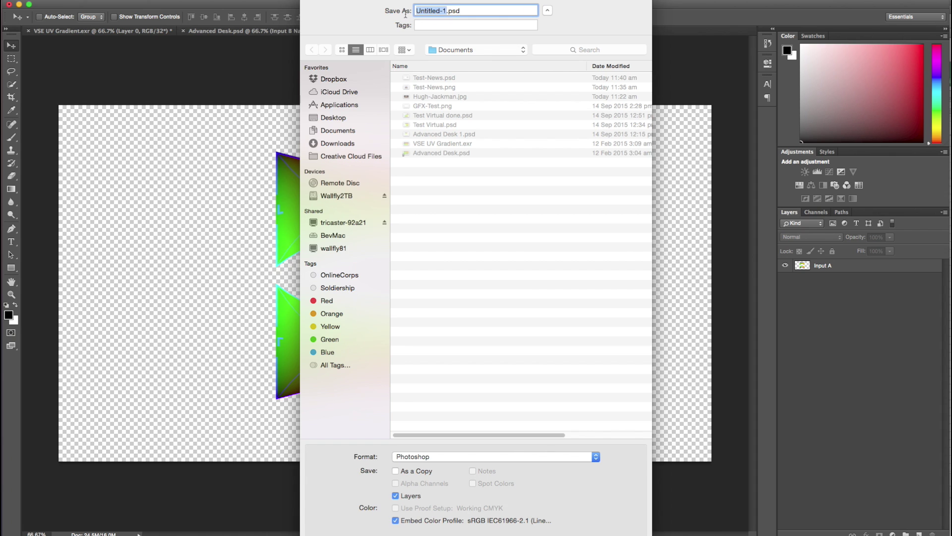
type("Test W")
type("avy")
key("Return")
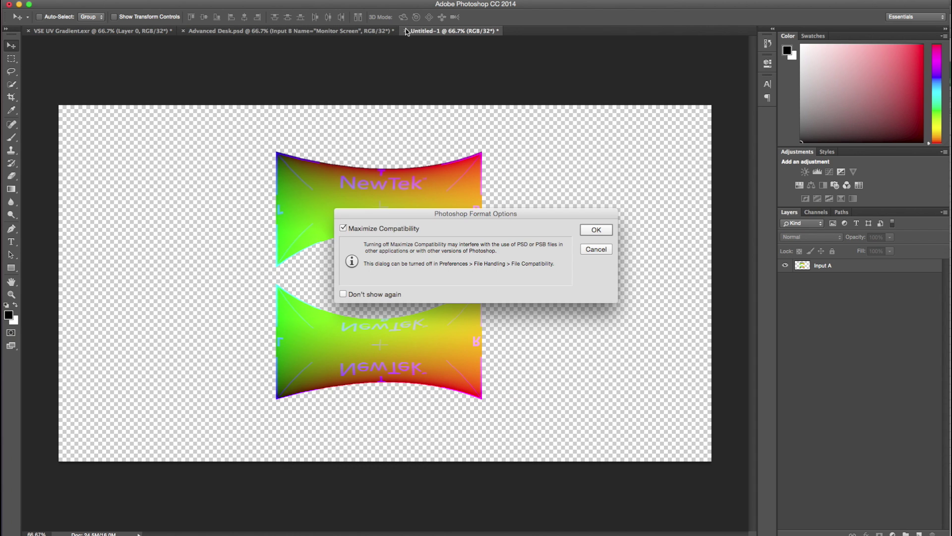
key("Return")
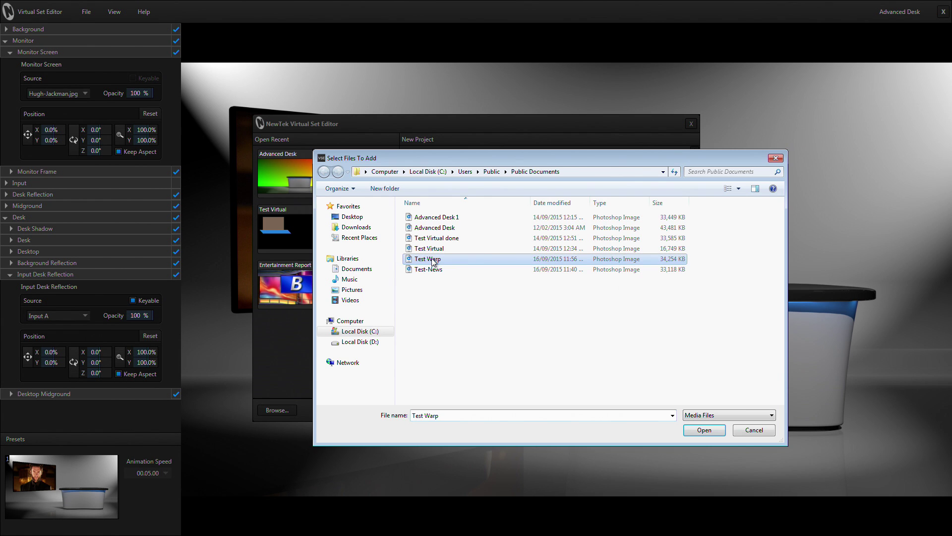
In Virtual Set Editor, open the Test Warp file and set the Input A layer's source to the recent image Hugh-Jackman.jpg
double_click(439, 265)
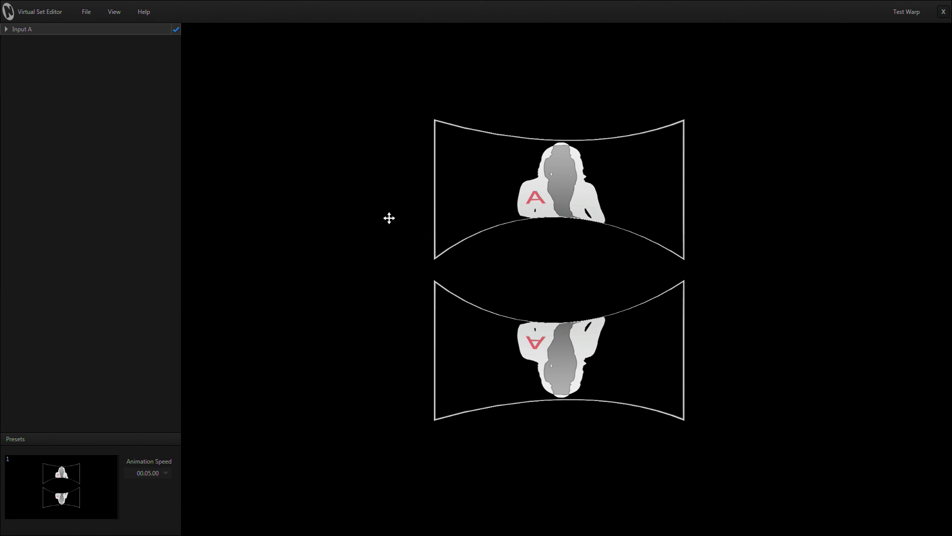
left_click(5, 29)
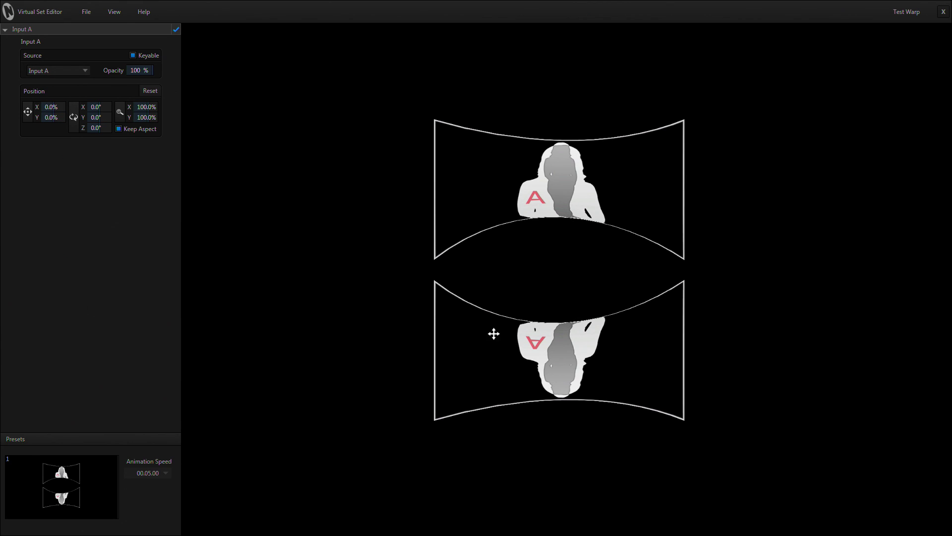
left_click(59, 71)
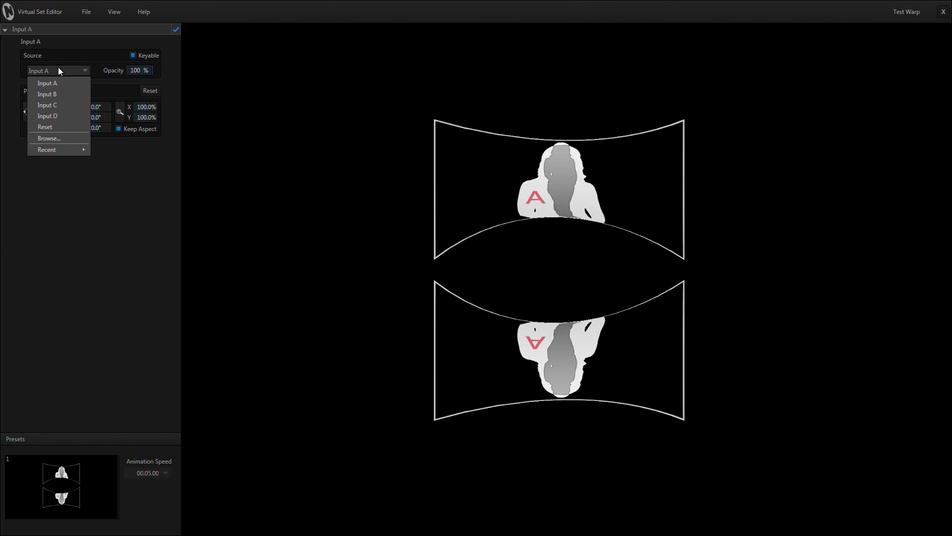
mouse_move(54, 148)
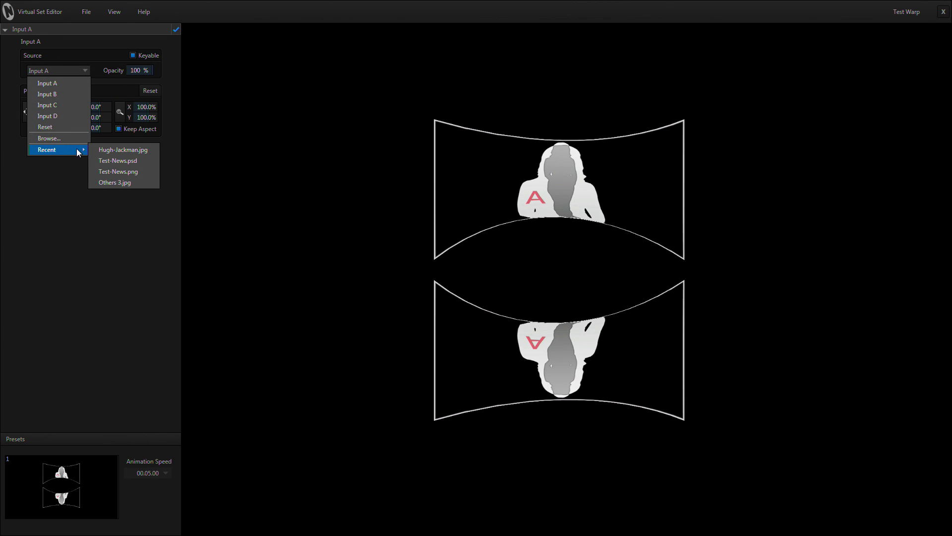
left_click(111, 148)
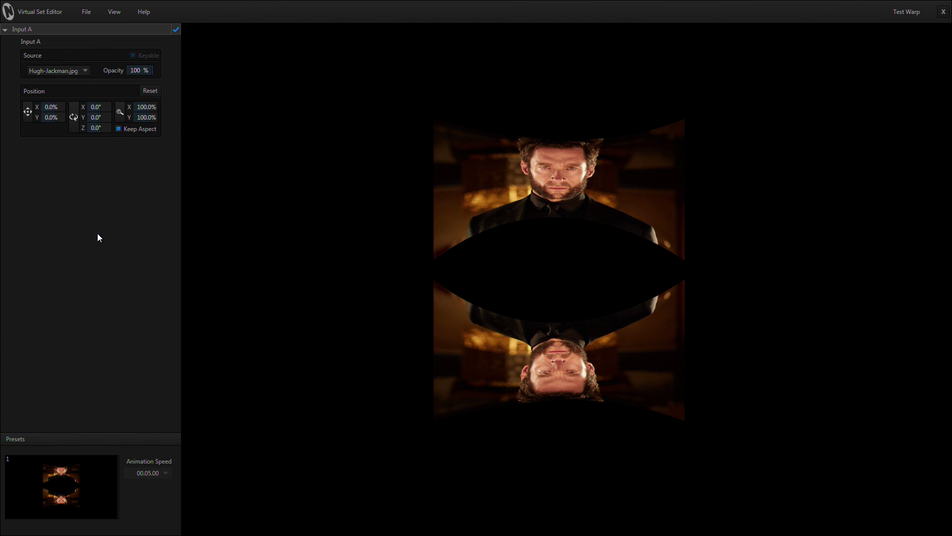